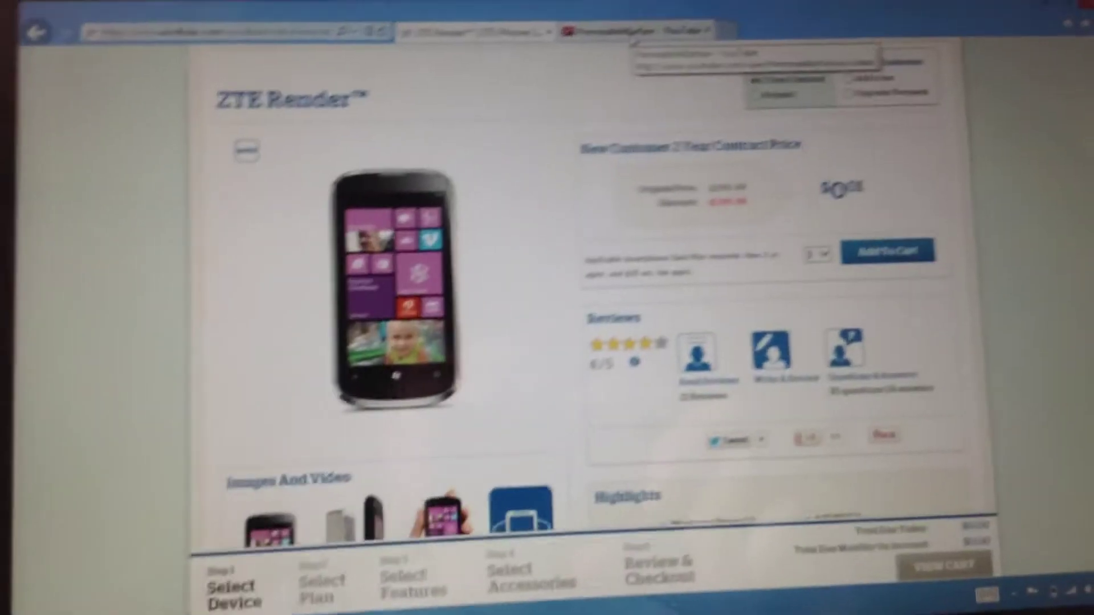
# - Visit the PermeableWarfare YouTube channel tab, then return to the ZTE Render product page
pyautogui.click(637, 31)
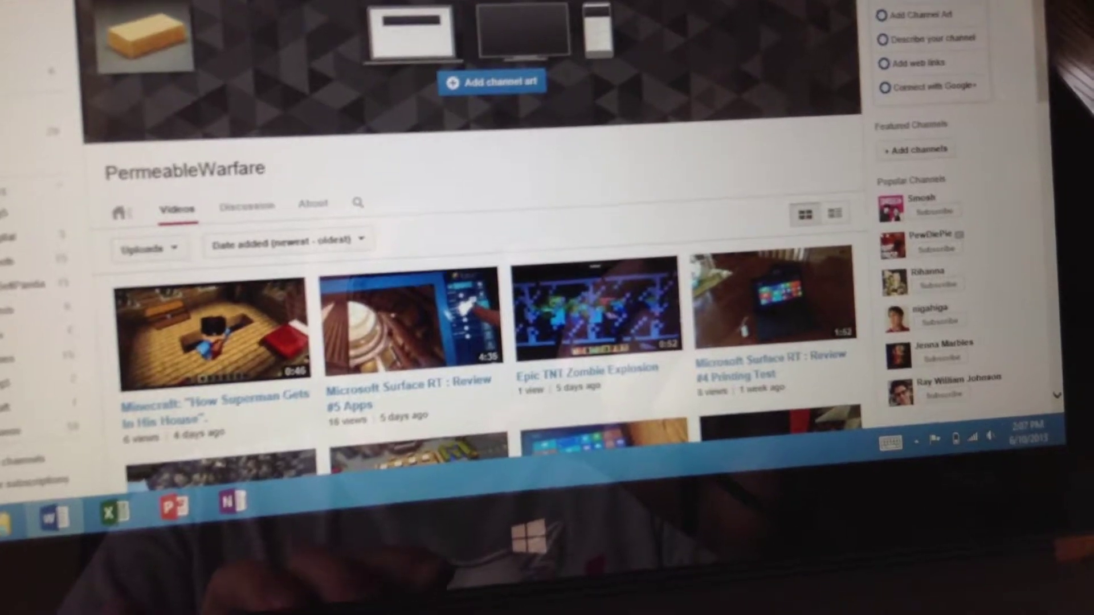
pyautogui.hotkey('ctrl', 'Tab')
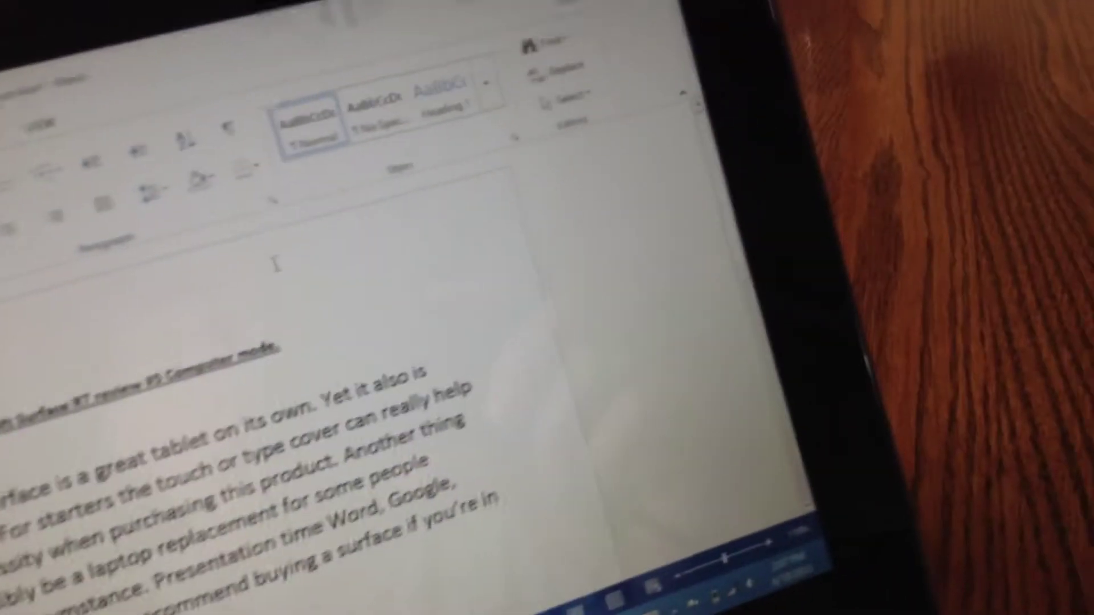
# - Leave the Word review document for the Windows Start screen and its app tiles
pyautogui.press('super')
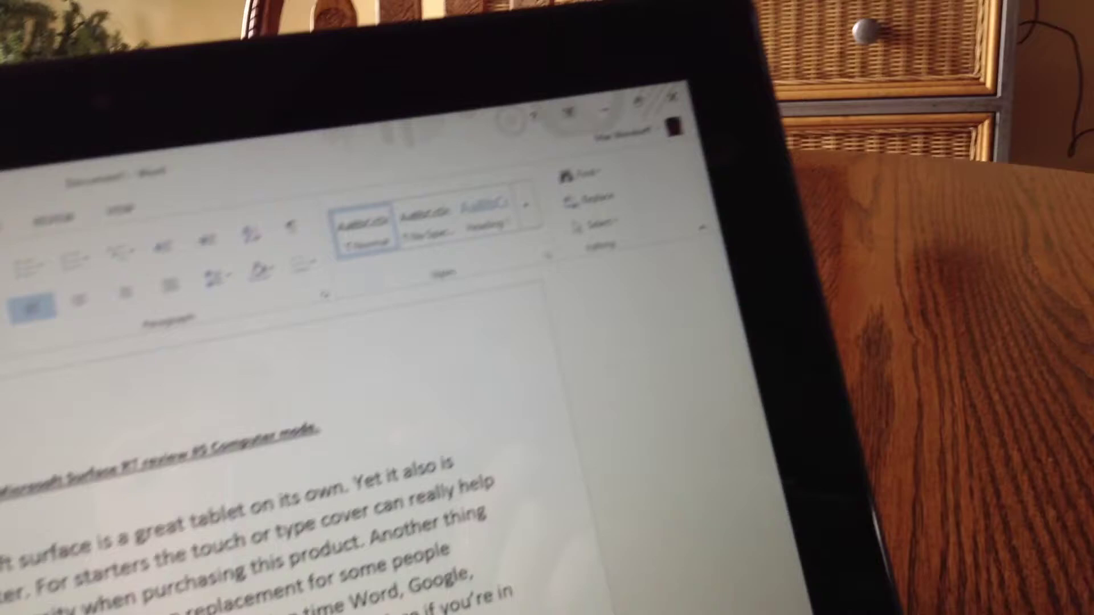
pyautogui.press('super')
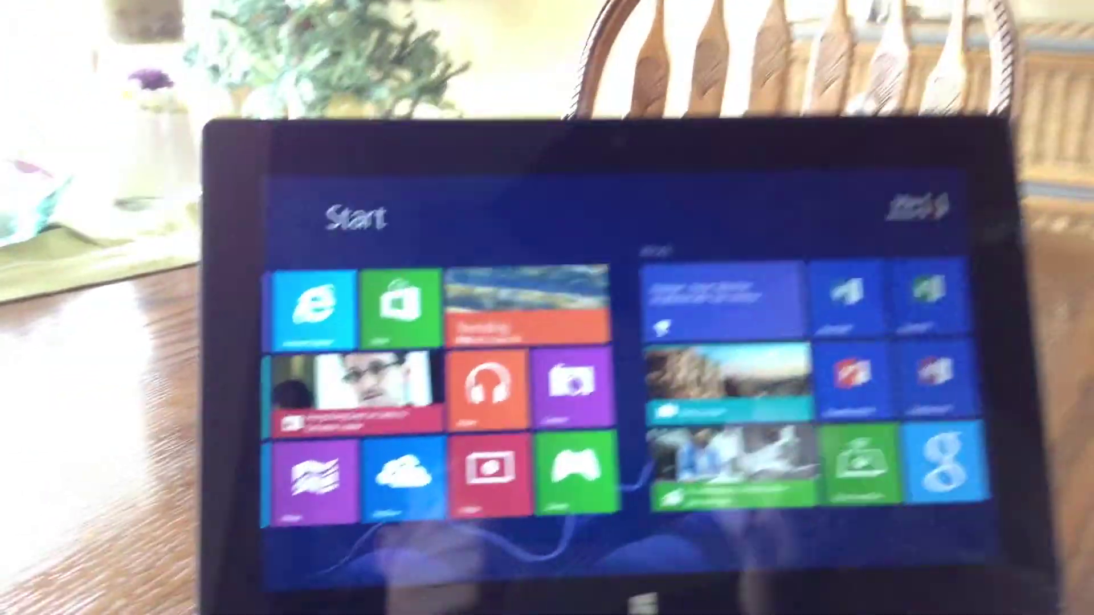
pyautogui.hscroll(5, 547, 325)
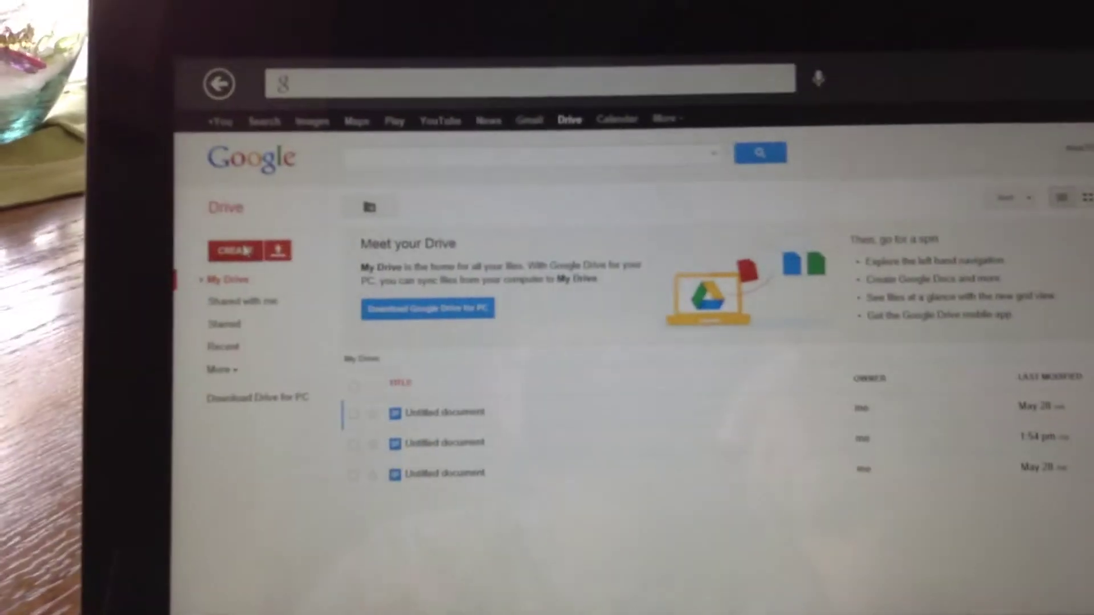
# - Show the CREATE menu listing Folder, Document, Presentation, Spreadsheet, Form and Drawing
pyautogui.click(244, 251)
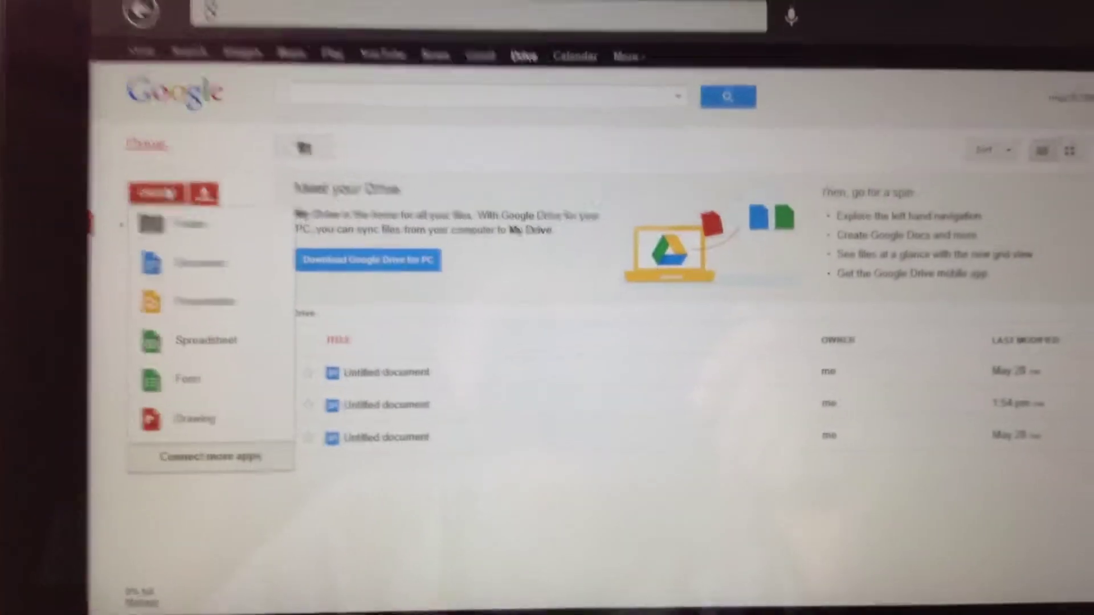